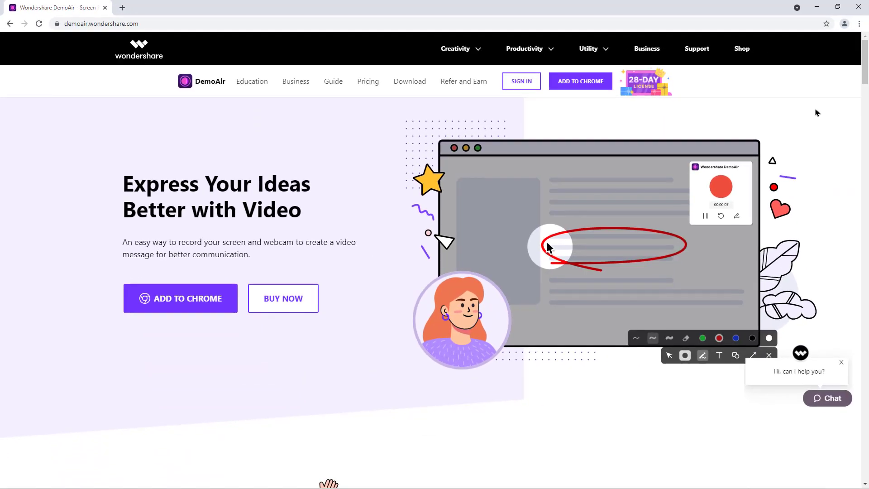
# Step: Add the DemoAir screen recorder extension to Chrome from its Web Store page
pyautogui.scroll(-8, 862, 88)
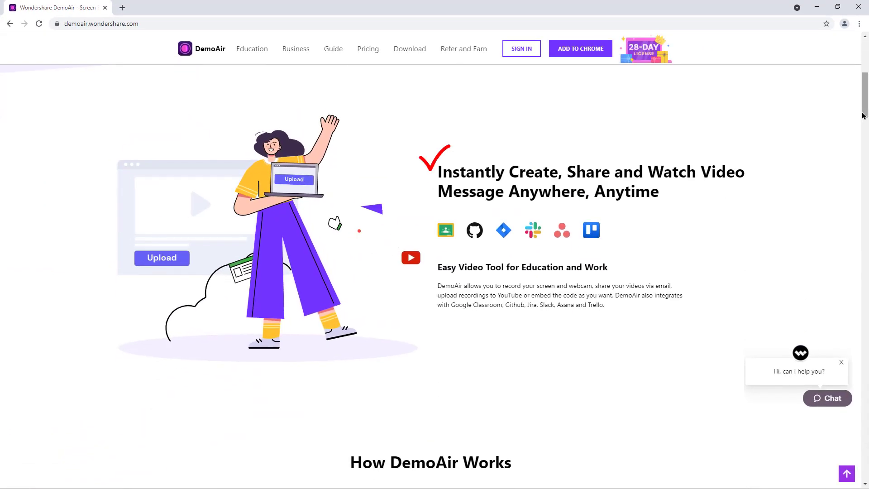
pyautogui.moveTo(864, 115); pyautogui.dragTo(866, 150)
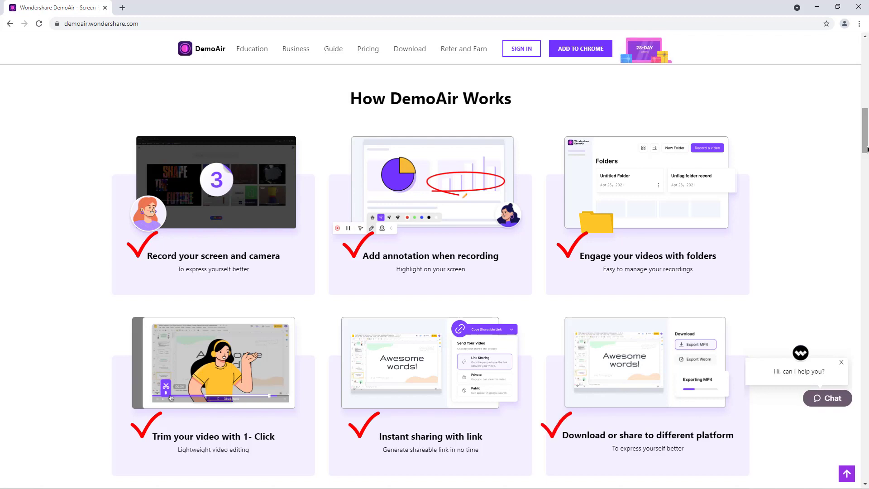
pyautogui.moveTo(867, 149); pyautogui.dragTo(867, 185)
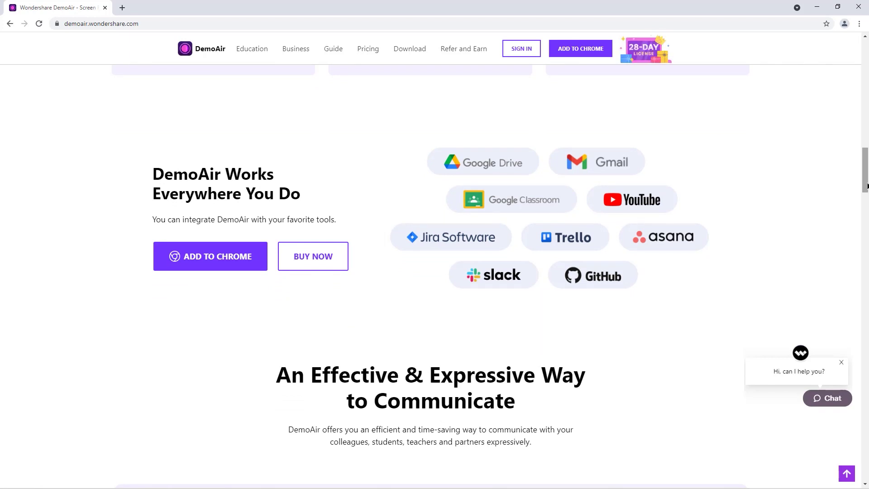
pyautogui.moveTo(865, 185); pyautogui.dragTo(861, 78)
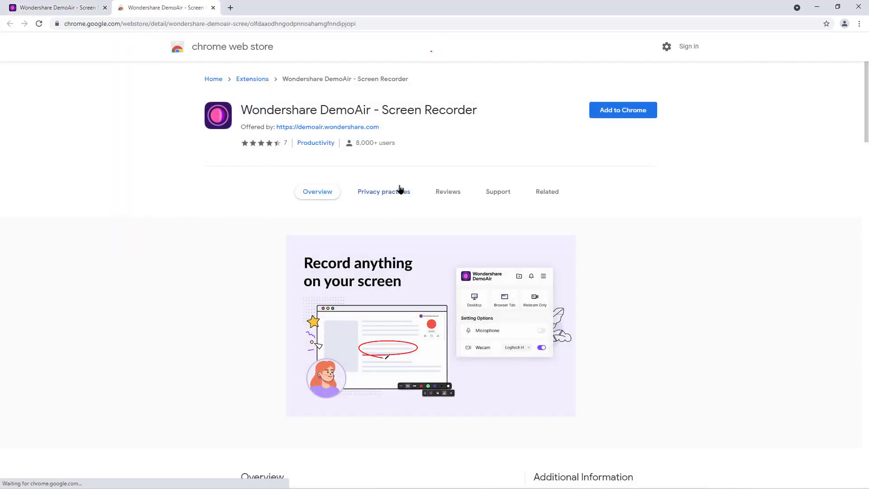
pyautogui.click(621, 115)
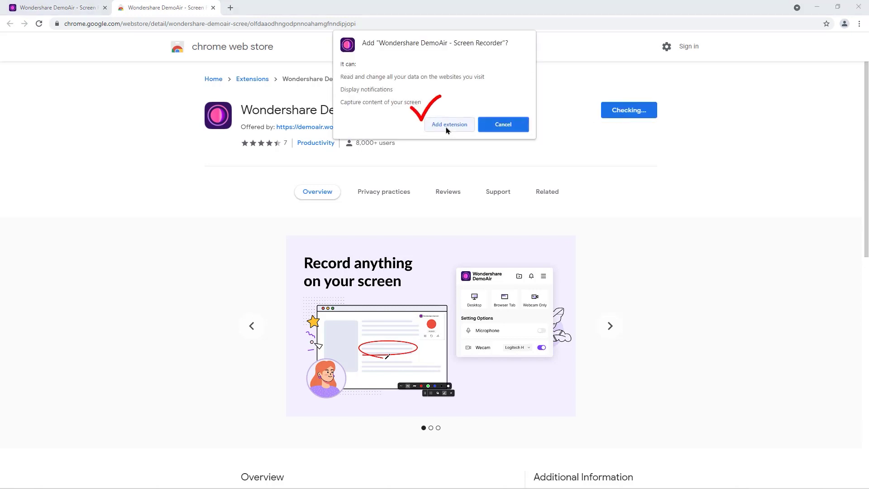
pyautogui.click(446, 127)
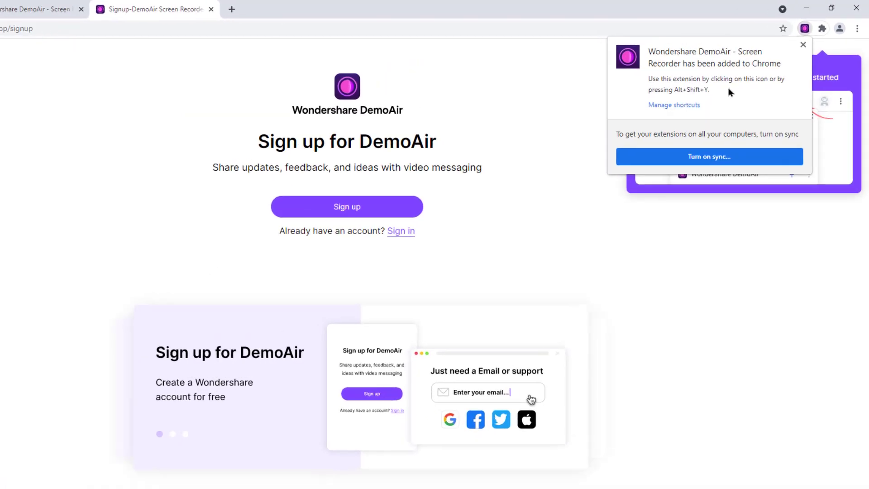
# Step: Pin DemoAir to the browser toolbar and launch it to reach the sign-in page
pyautogui.click(802, 45)
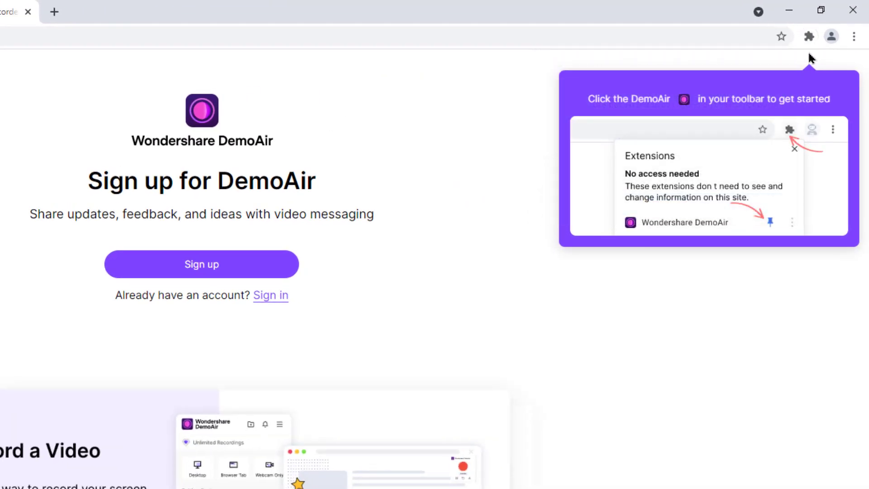
pyautogui.click(809, 37)
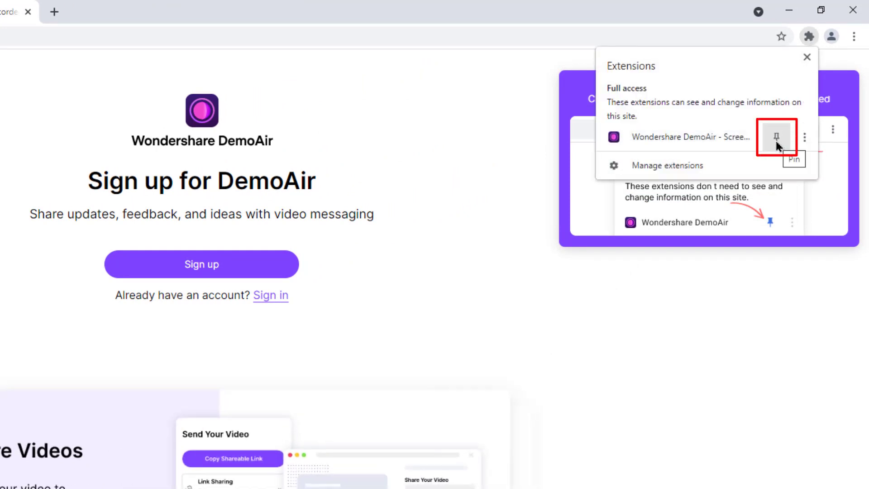
pyautogui.click(777, 144)
pyautogui.click(807, 57)
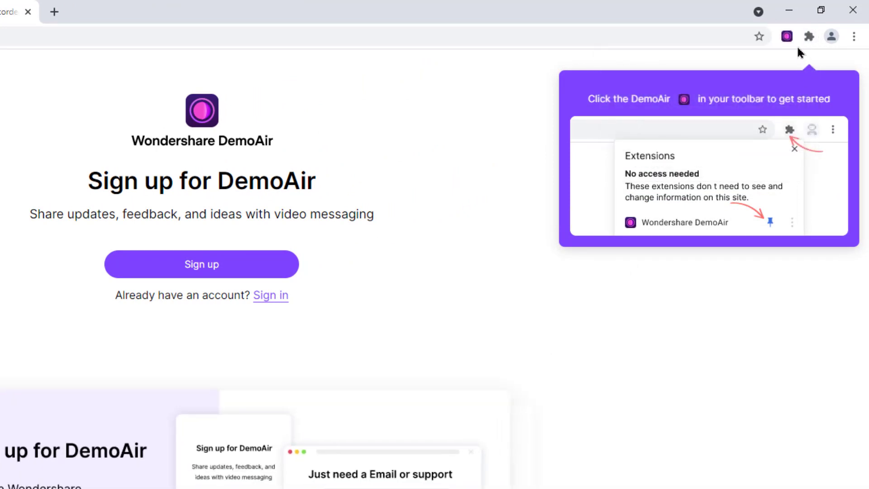
pyautogui.click(787, 37)
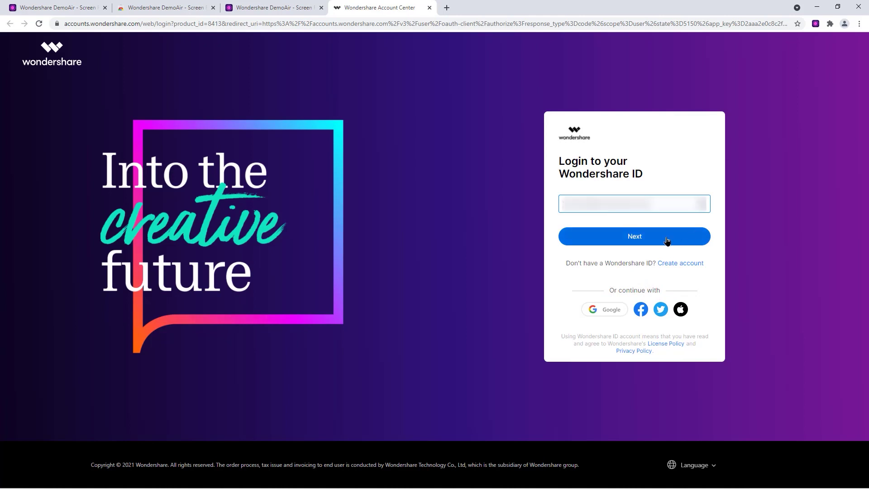
# Step: Log in to the Wondershare ID with the account e-mail and password
pyautogui.click(663, 240)
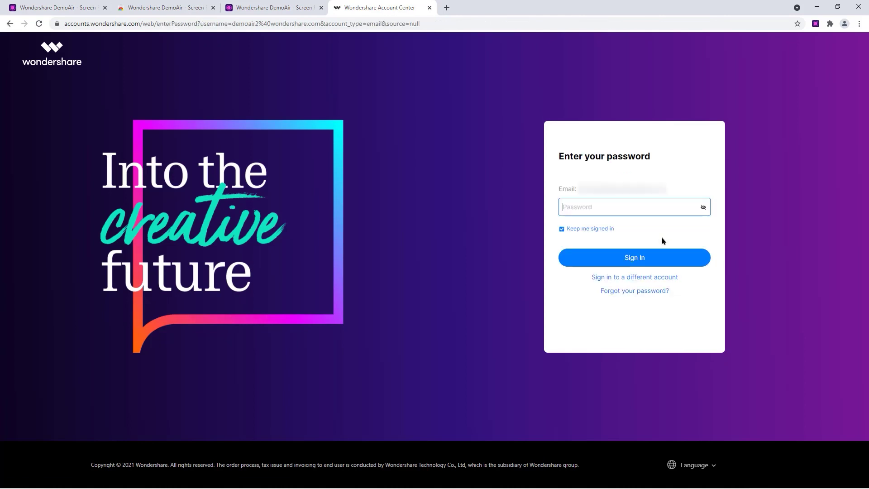
pyautogui.write('•••')
pyautogui.click(652, 251)
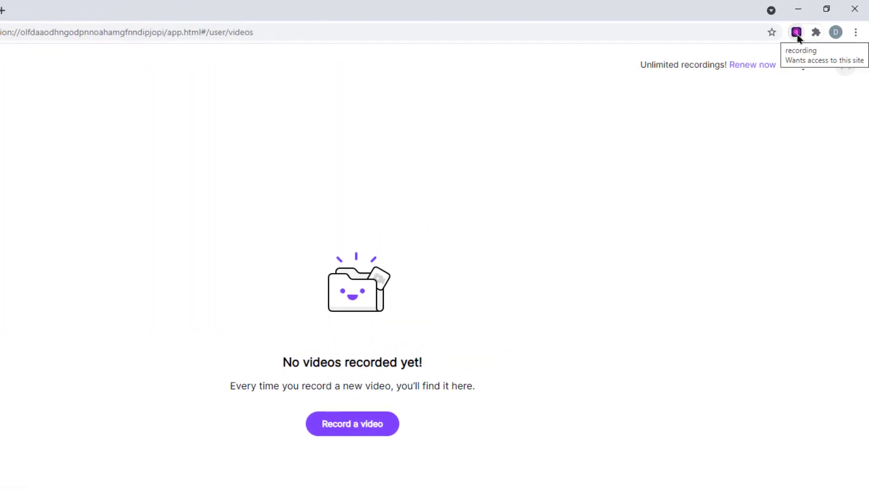
# Step: Start a new DemoAir recording setup and settle on Current Tab after trying Desktop and Webcam Only
pyautogui.click(796, 32)
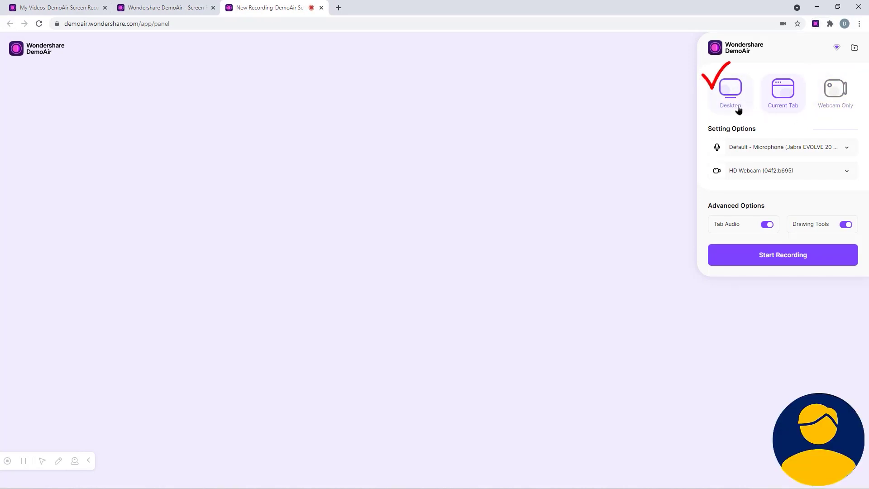
pyautogui.click(733, 106)
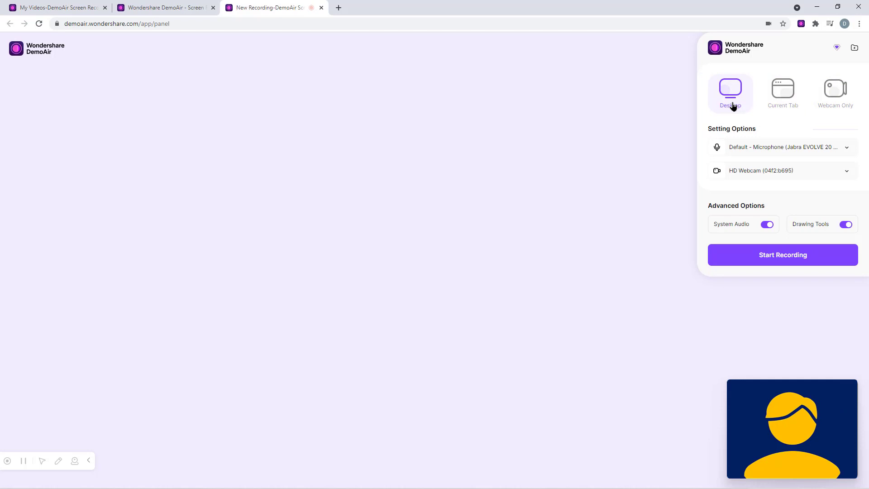
pyautogui.click(789, 109)
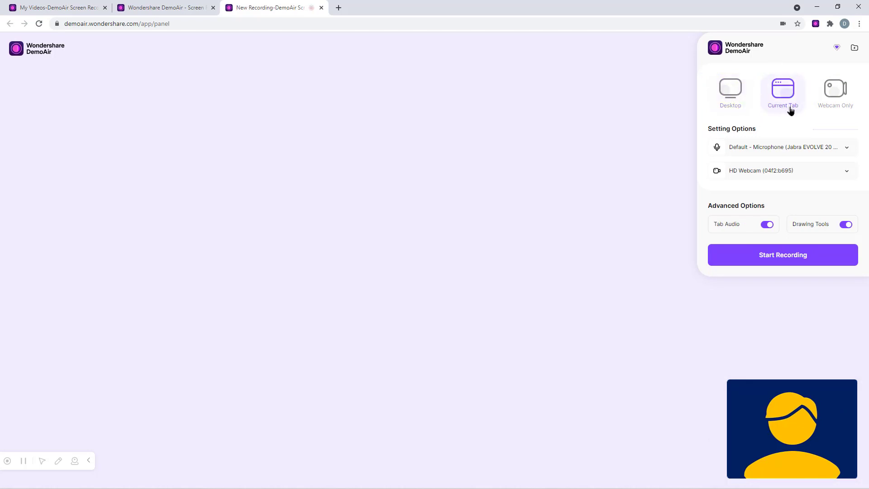
pyautogui.click(839, 109)
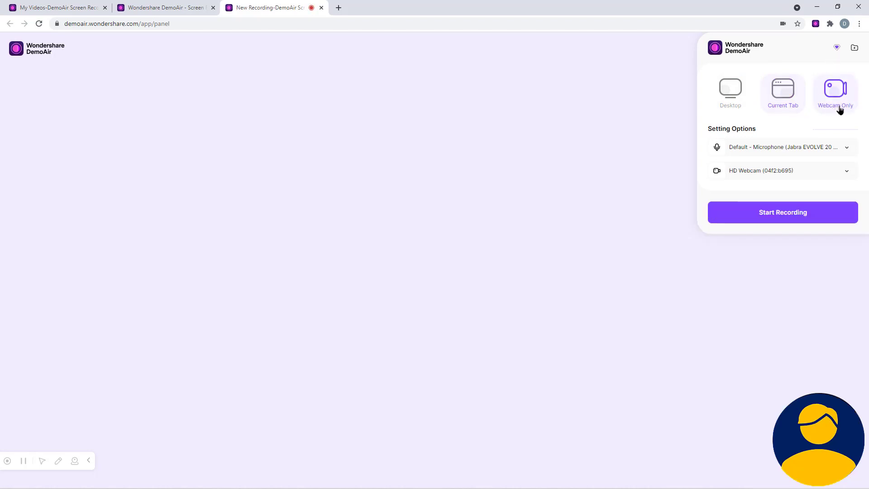
pyautogui.click(788, 110)
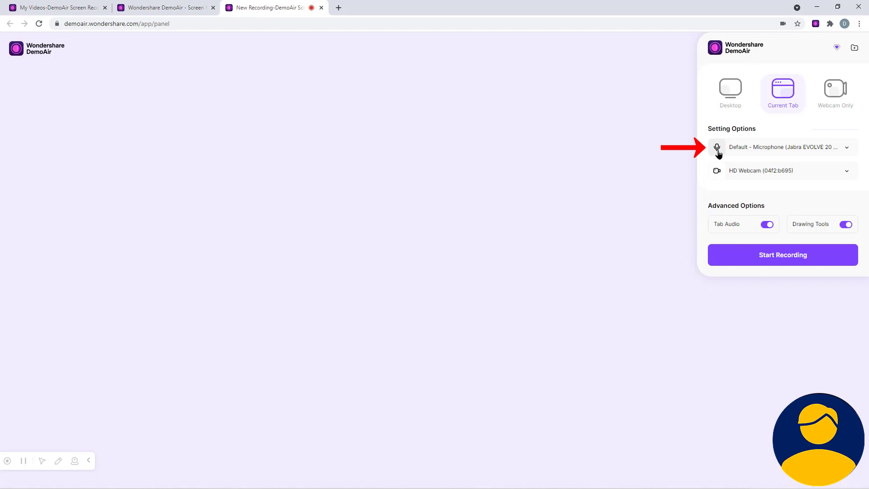
# Step: Keep the microphone on and switch the webcam off for this recording
pyautogui.click(718, 149)
pyautogui.click(718, 150)
pyautogui.click(718, 175)
pyautogui.click(719, 176)
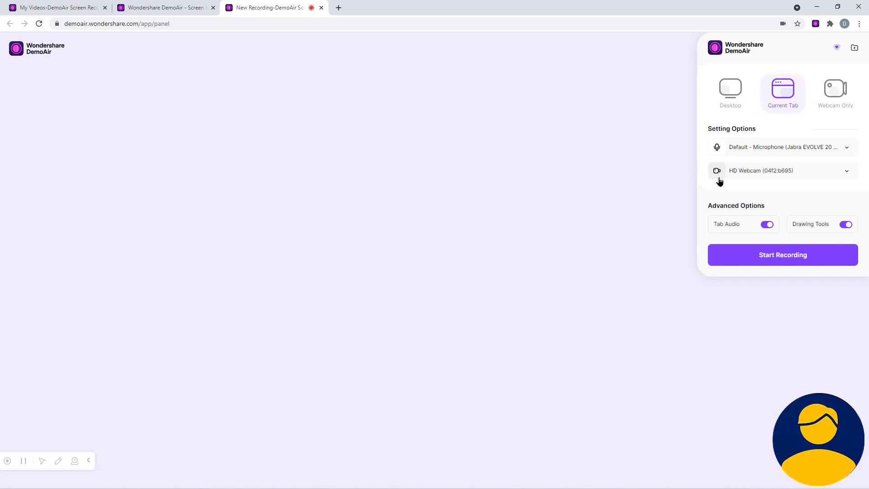
pyautogui.click(717, 176)
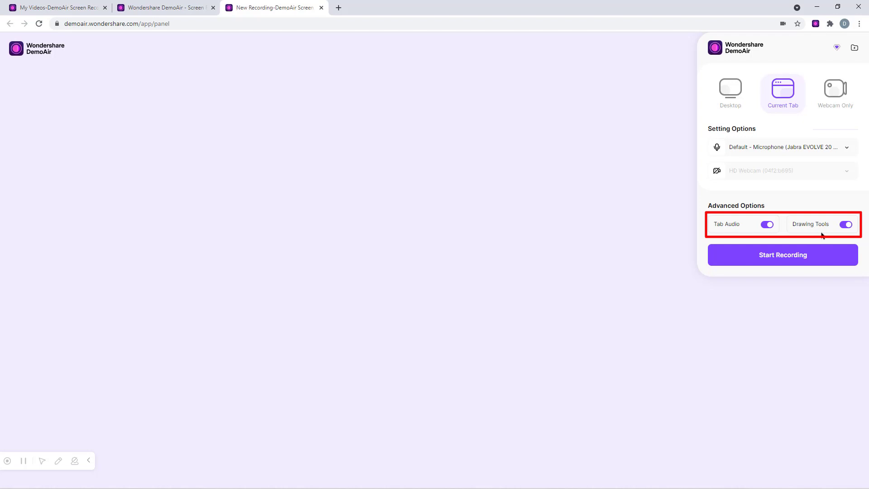
# Step: Start recording and share the 'Wondershare DemoAir - Screen Recorder for Chrome' tab
pyautogui.click(783, 257)
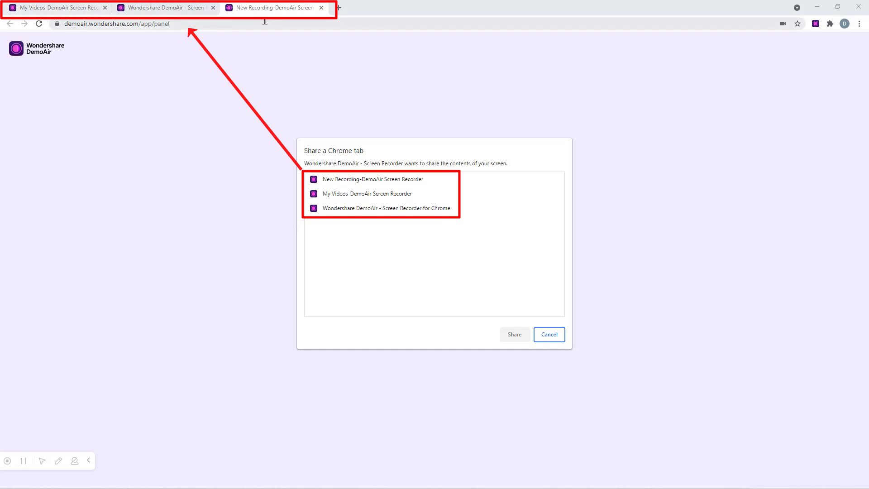
pyautogui.click(369, 211)
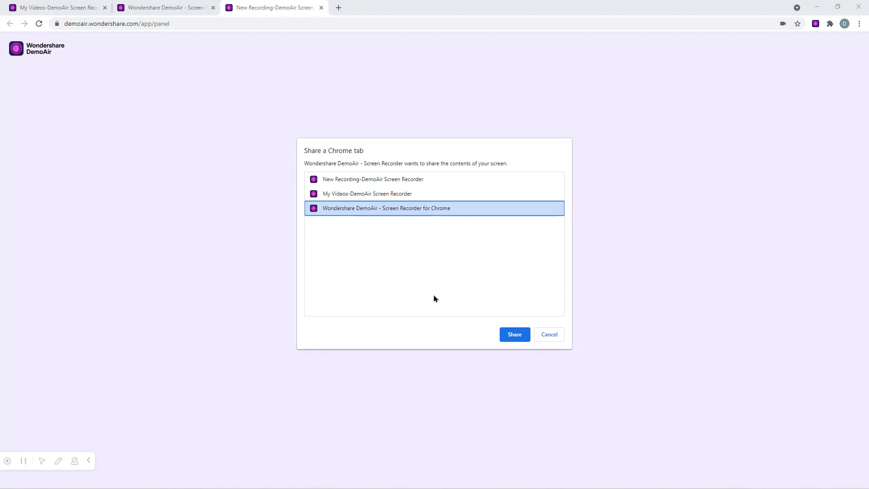
pyautogui.click(515, 335)
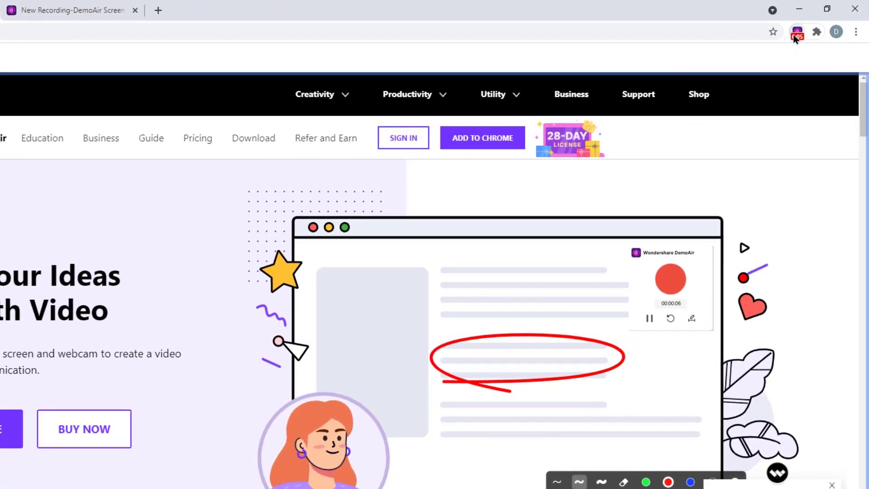
# Step: Check the recording timer controls and try the Pointer Focus and Highlight Clicks effects
pyautogui.click(803, 29)
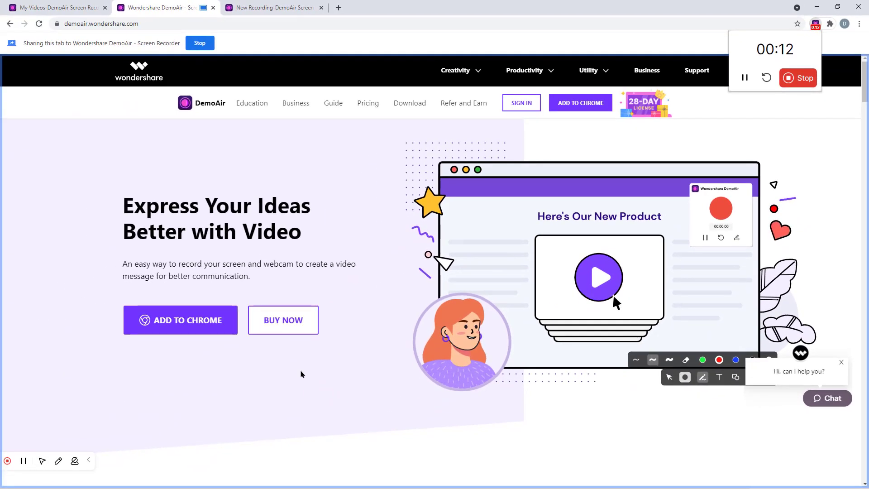
pyautogui.click(249, 409)
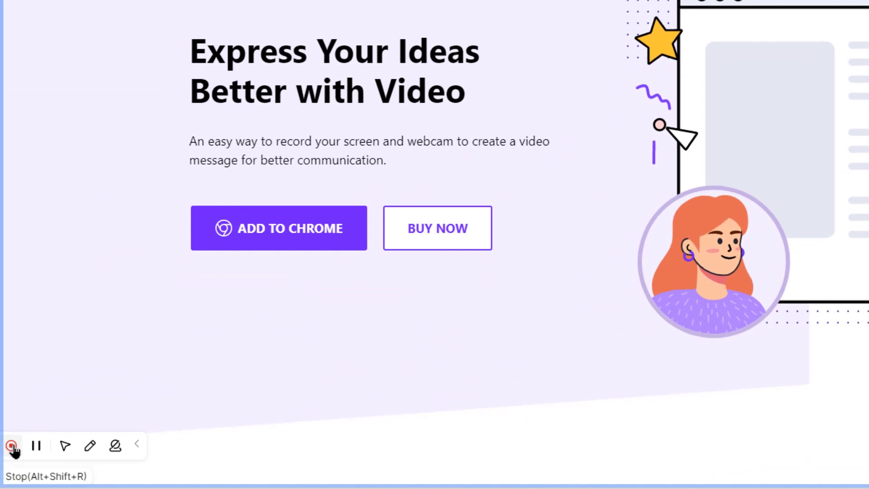
pyautogui.click(64, 447)
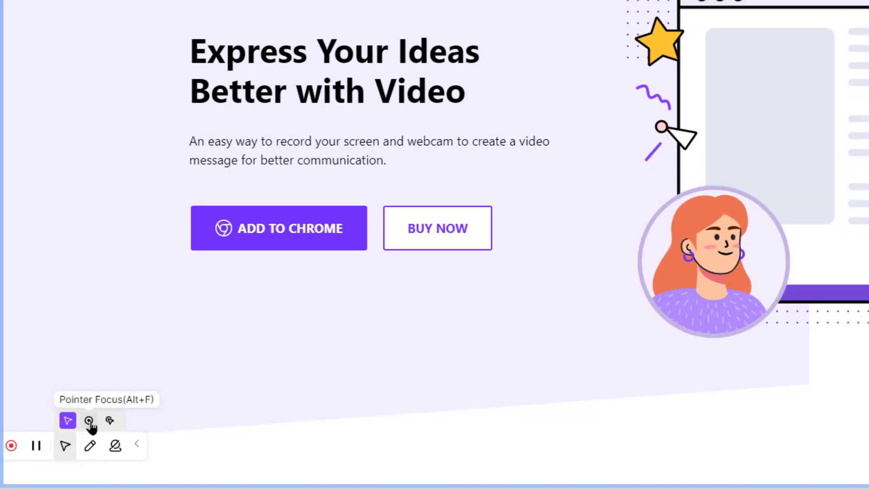
pyautogui.click(89, 420)
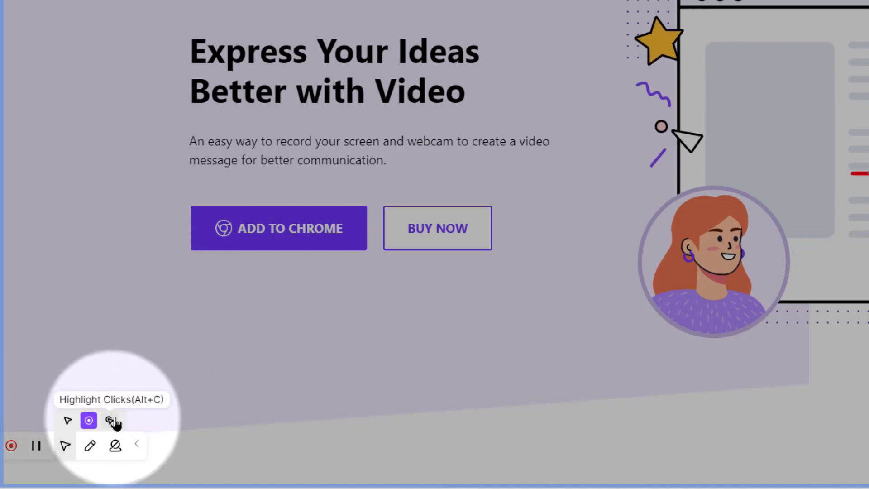
pyautogui.click(110, 421)
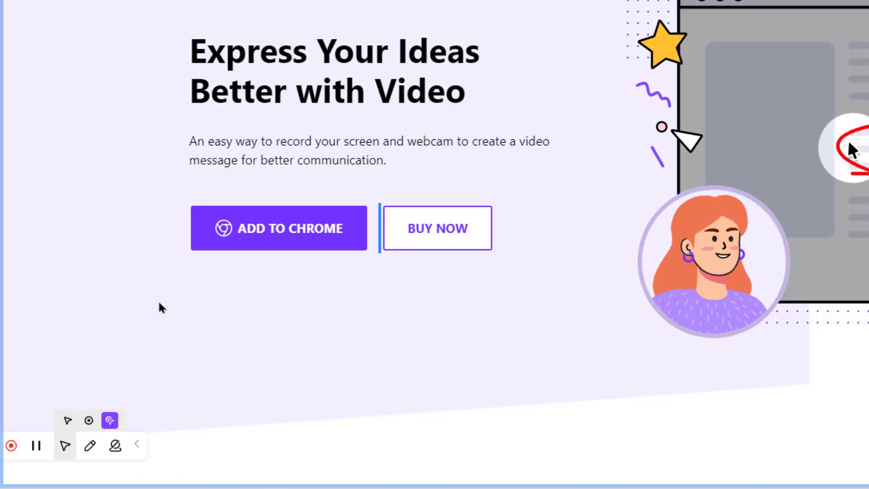
# Step: Draw a blue pen circle around the ADD TO CHROME and BUY NOW buttons
pyautogui.click(91, 447)
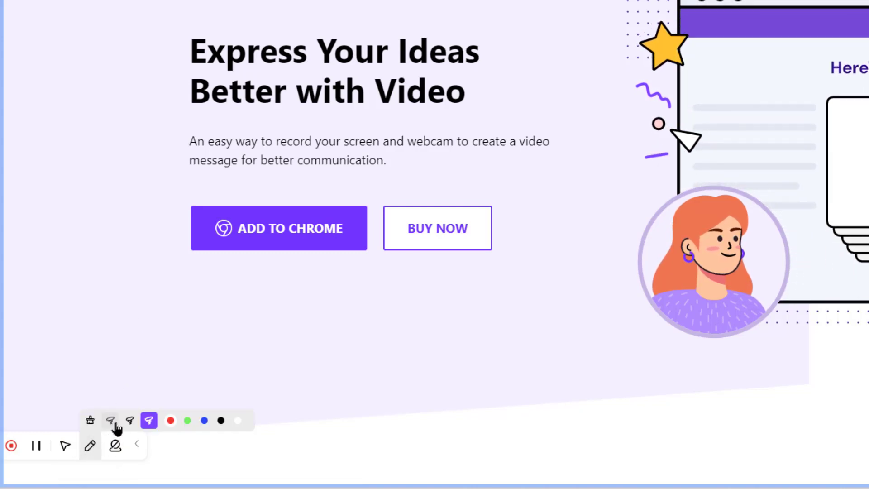
pyautogui.click(130, 422)
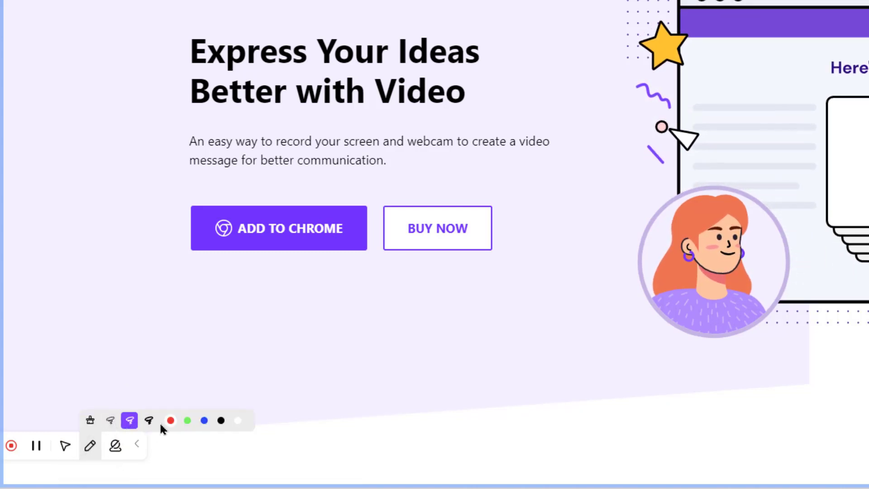
pyautogui.click(204, 421)
pyautogui.moveTo(484, 184)
pyautogui.mouseDown()
pyautogui.moveTo(345, 168)
pyautogui.moveTo(220, 184)
pyautogui.moveTo(168, 238)
pyautogui.moveTo(302, 303)
pyautogui.moveTo(461, 301)
pyautogui.moveTo(520, 241)
pyautogui.moveTo(494, 180)
pyautogui.mouseUp()
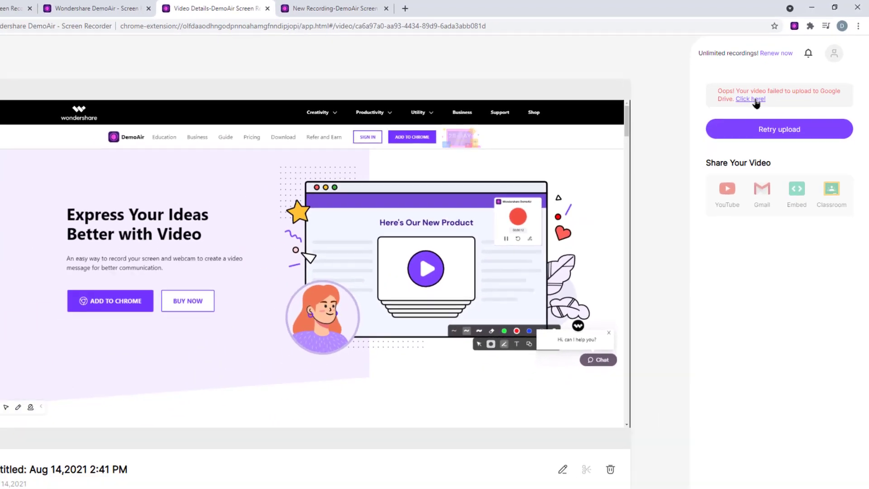
# Step: Fix the failed upload by choosing the Google account and granting DemoAir Drive access
pyautogui.click(755, 100)
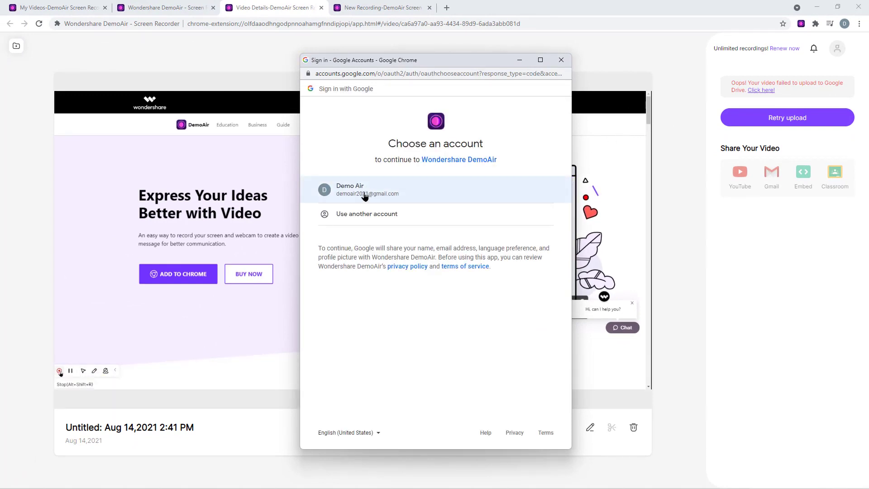
pyautogui.click(364, 196)
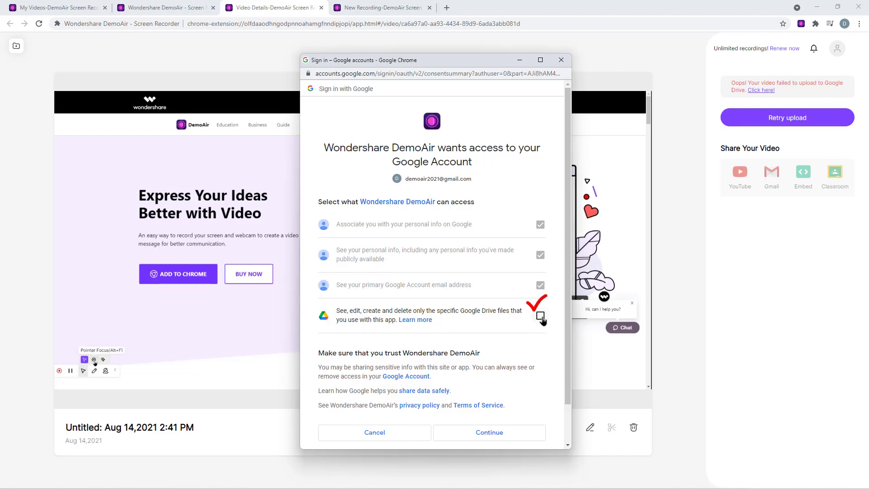
pyautogui.click(490, 434)
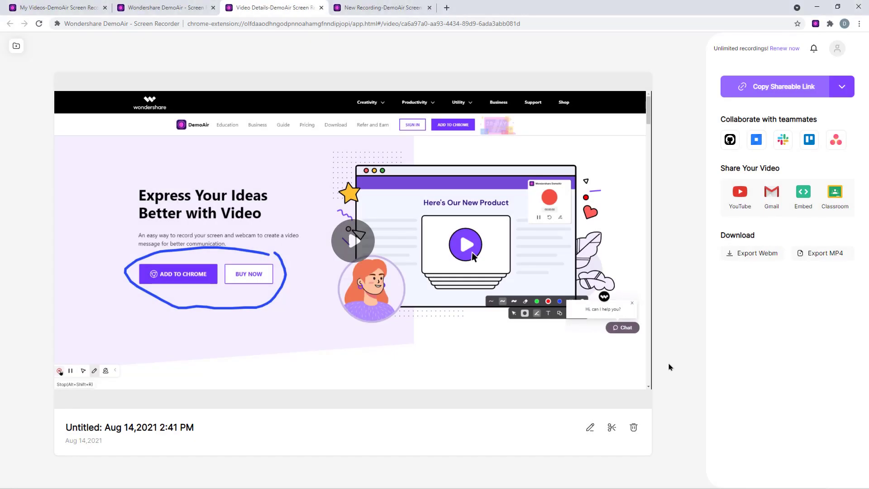
# Step: Replace the video's default Untitled timestamp title with 'Add your Name'
pyautogui.click(189, 427)
pyautogui.tripleClick(195, 428)
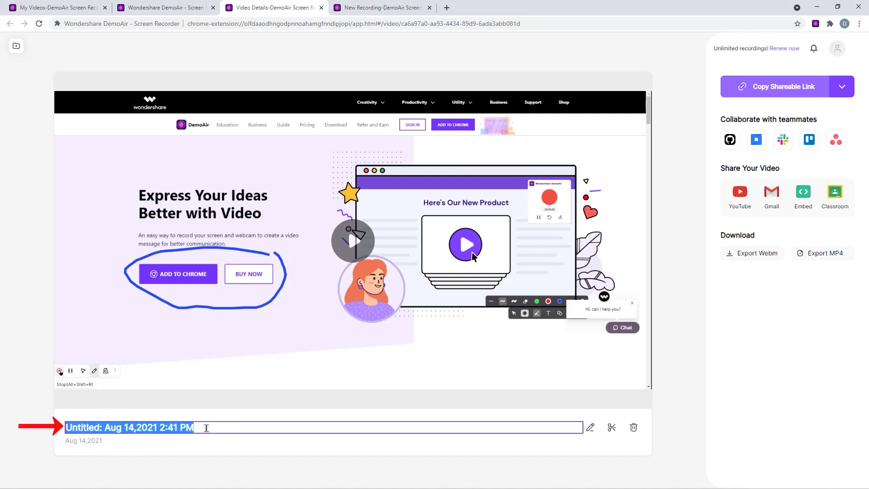
pyautogui.write('Add your Name')
pyautogui.click(208, 445)
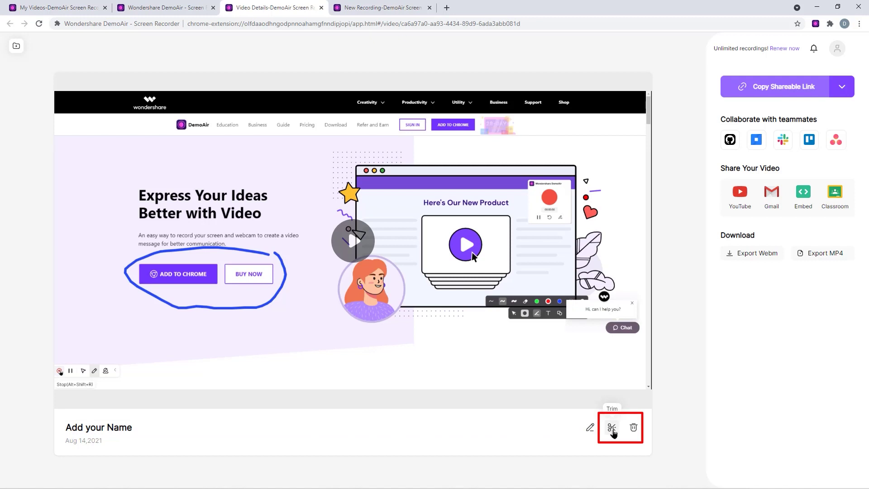
# Step: Trim the video to the 00:12.5–00:41.8 range and confirm the permanent trim
pyautogui.click(612, 428)
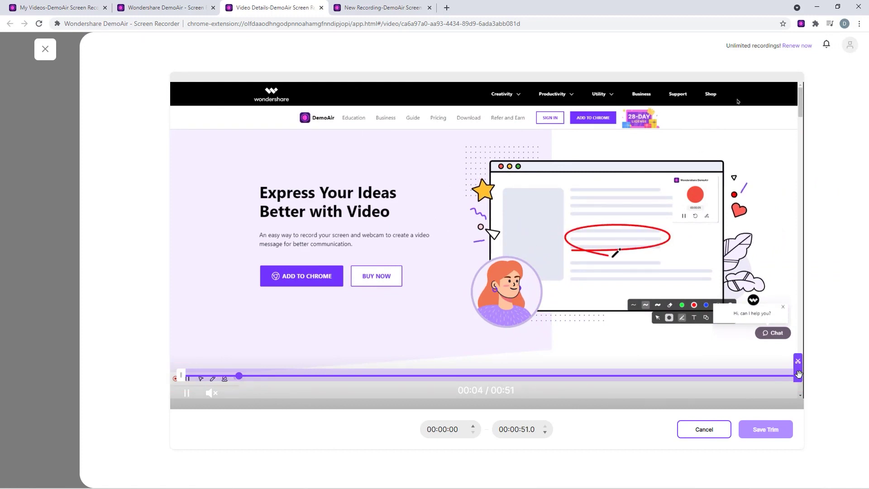
pyautogui.moveTo(791, 379); pyautogui.dragTo(690, 375)
pyautogui.moveTo(183, 375); pyautogui.dragTo(328, 375)
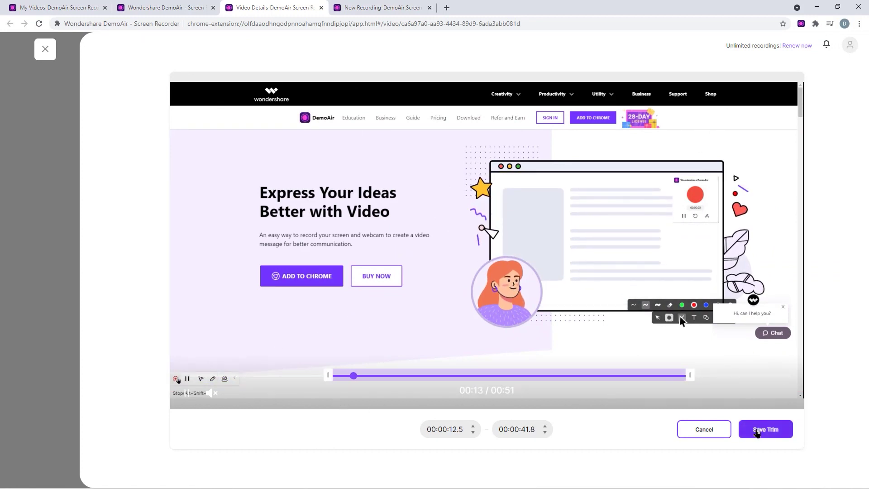
pyautogui.click(763, 427)
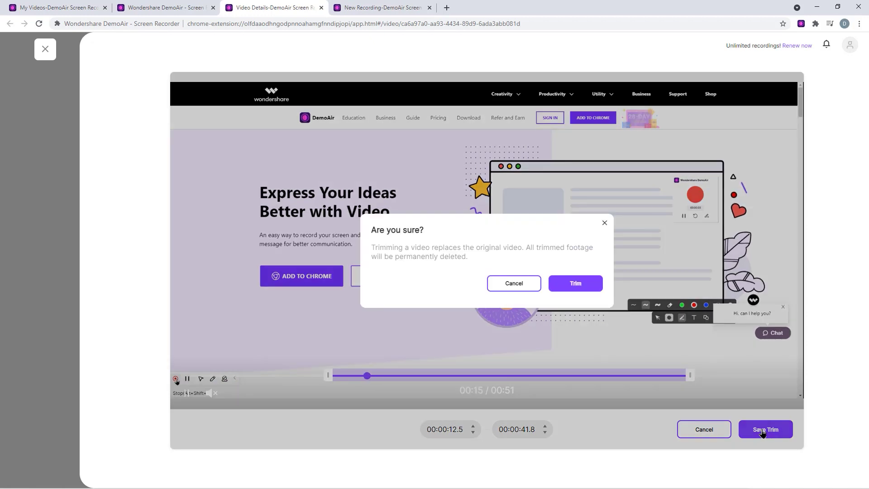
pyautogui.click(575, 284)
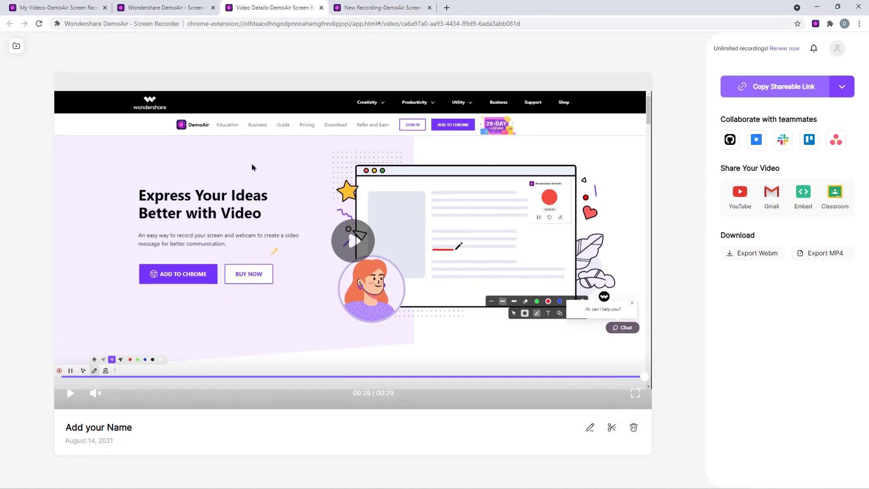
# Step: Open My Videos, try the list view, then return to the thumbnail grid
pyautogui.click(69, 13)
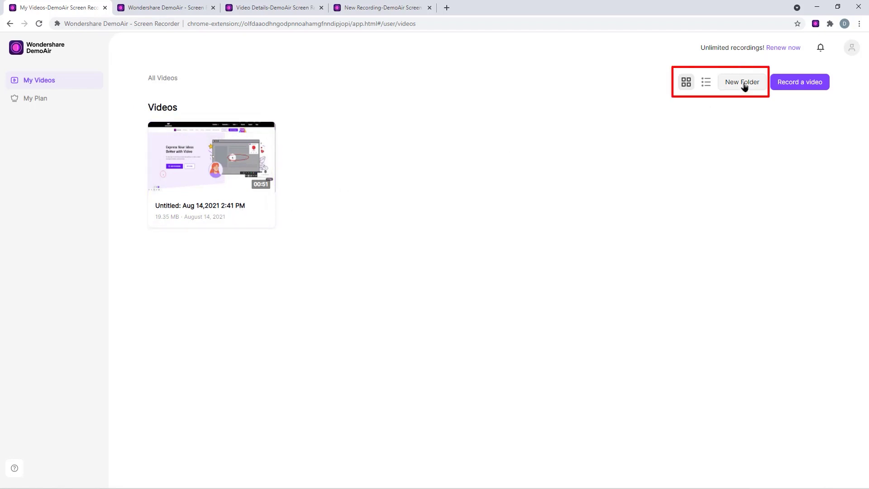
pyautogui.click(707, 85)
pyautogui.click(688, 87)
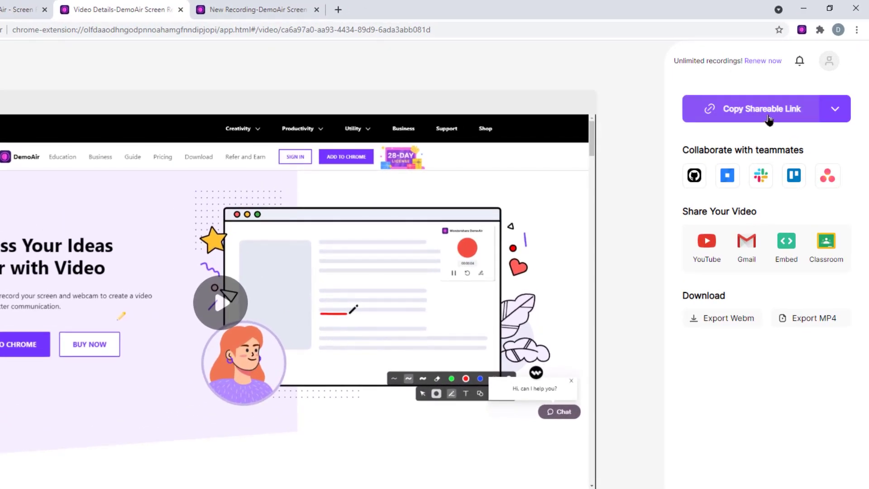
# Step: Copy the video's shareable link, then copy its HTML embed code
pyautogui.click(771, 118)
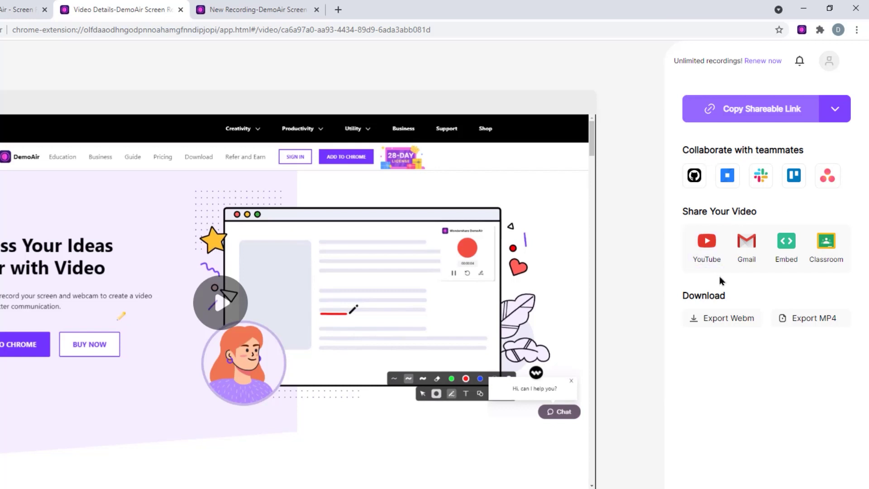
pyautogui.click(785, 260)
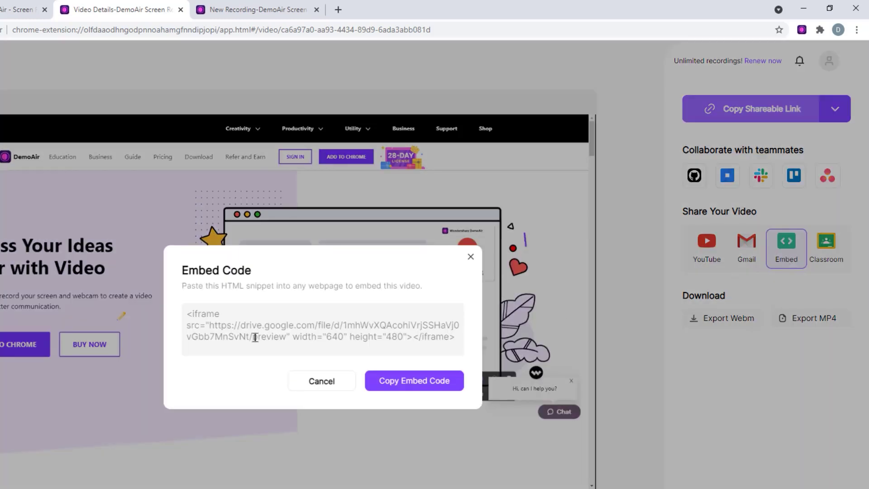
pyautogui.click(412, 386)
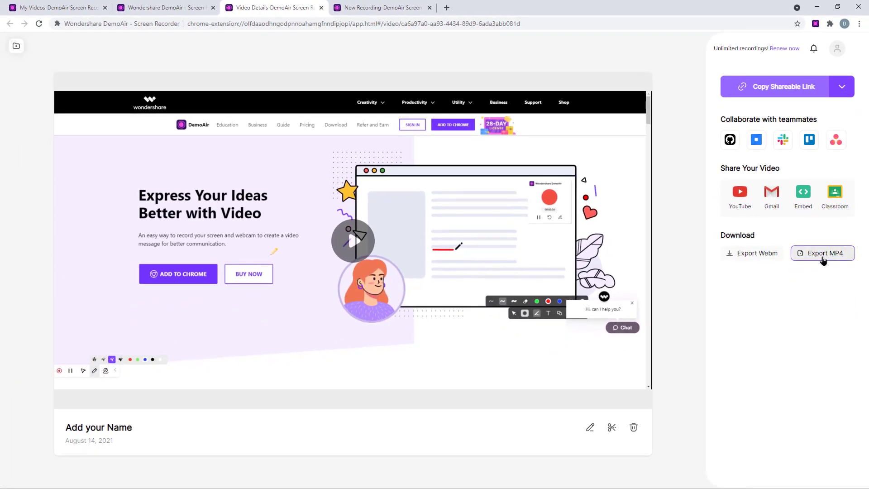
# Step: Export the trimmed video as 'Add your Name.mp4' from the Download section
pyautogui.click(823, 261)
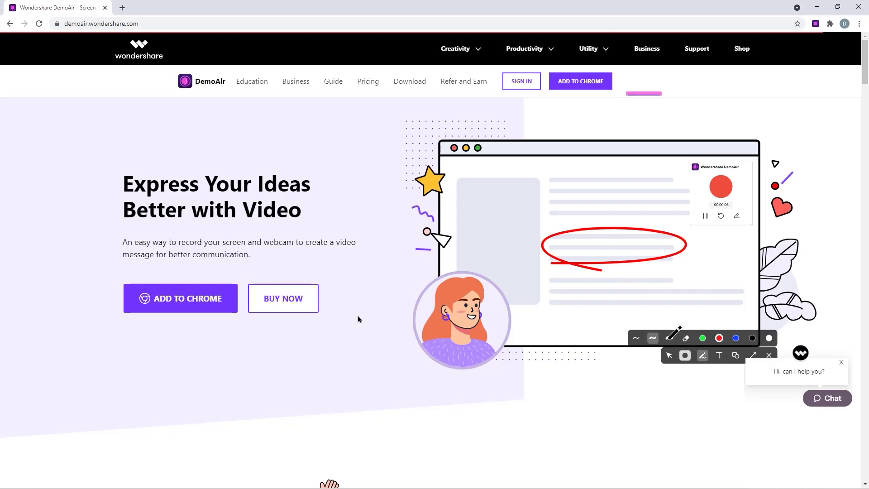
# Step: View the Education page's DemoAir for Student features
pyautogui.click(252, 81)
pyautogui.scroll(-7, 440, 165)
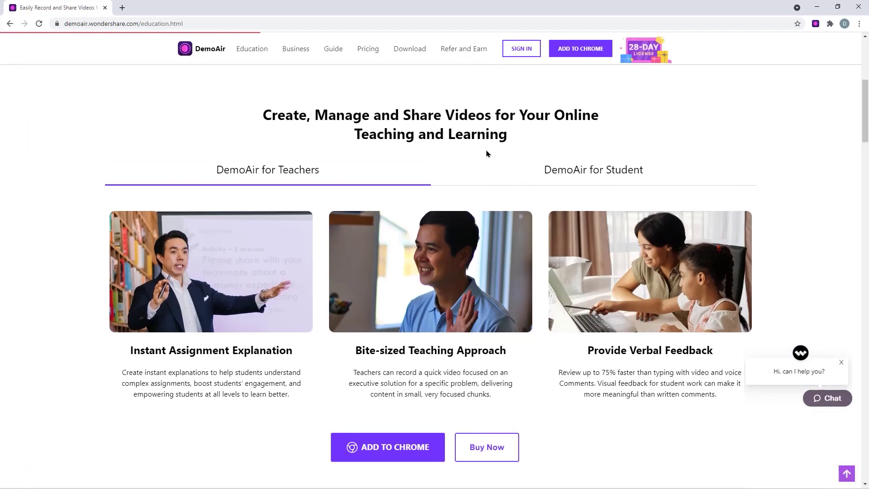
pyautogui.click(632, 181)
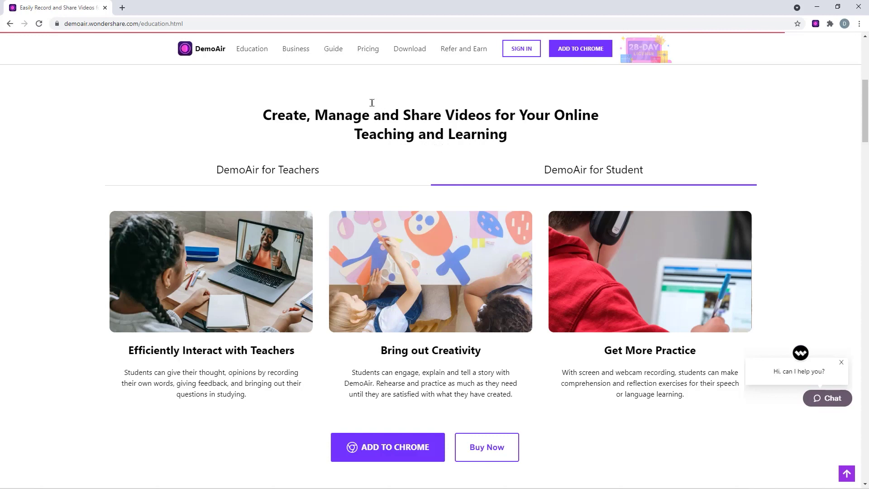
# Step: Browse the Business page's team and customer video use-case cards
pyautogui.click(299, 51)
pyautogui.moveTo(866, 85); pyautogui.dragTo(865, 326)
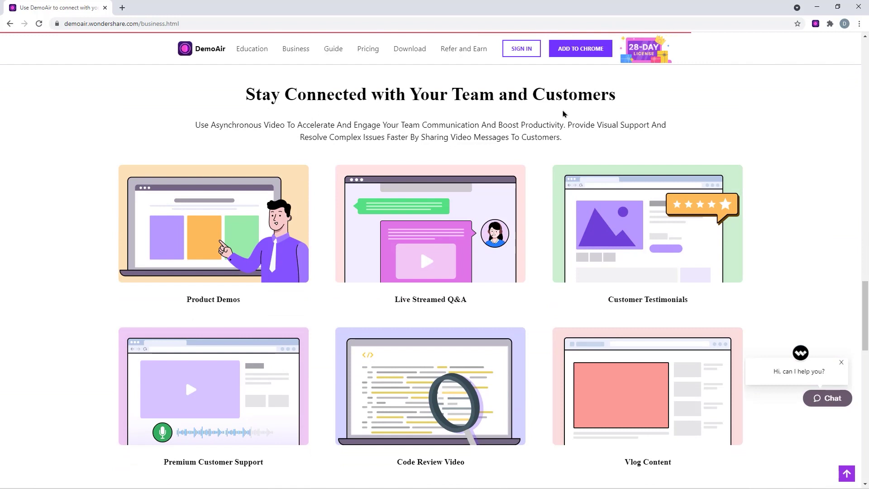
pyautogui.moveTo(219, 294)
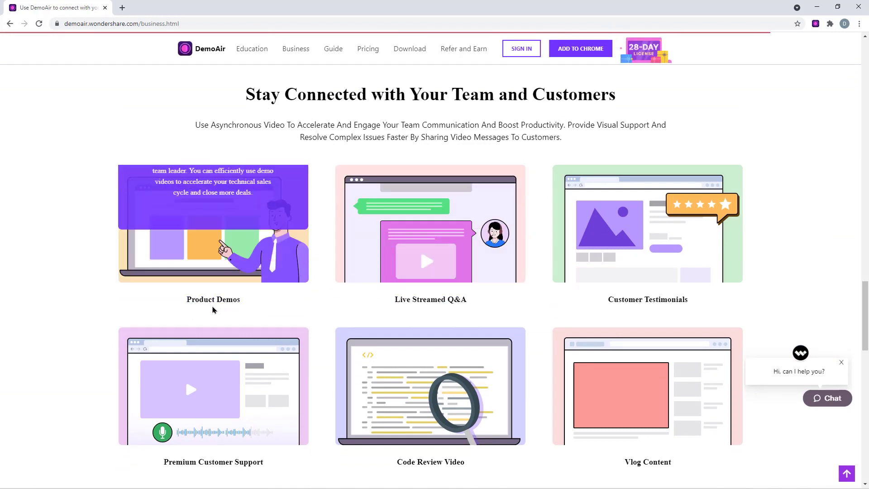
pyautogui.moveTo(439, 300)
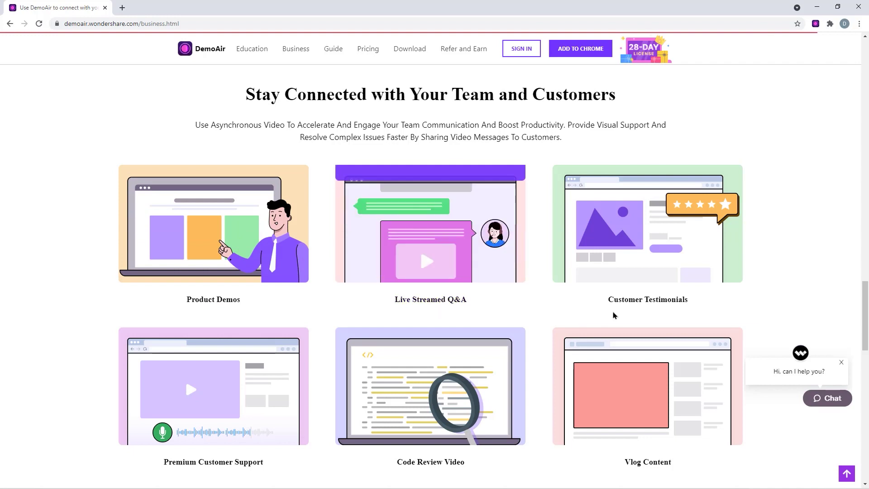
pyautogui.moveTo(429, 390)
pyautogui.moveTo(252, 450)
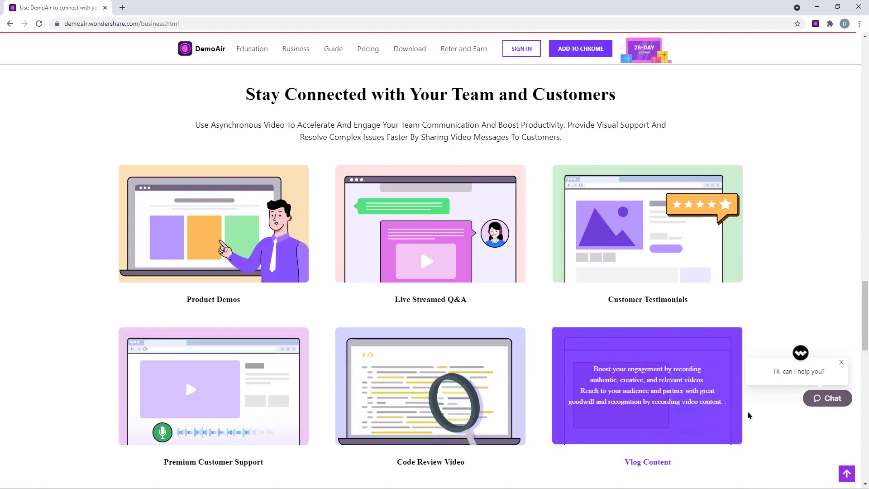
pyautogui.moveTo(865, 341); pyautogui.dragTo(865, 308)
pyautogui.scroll(15, 420, 249)
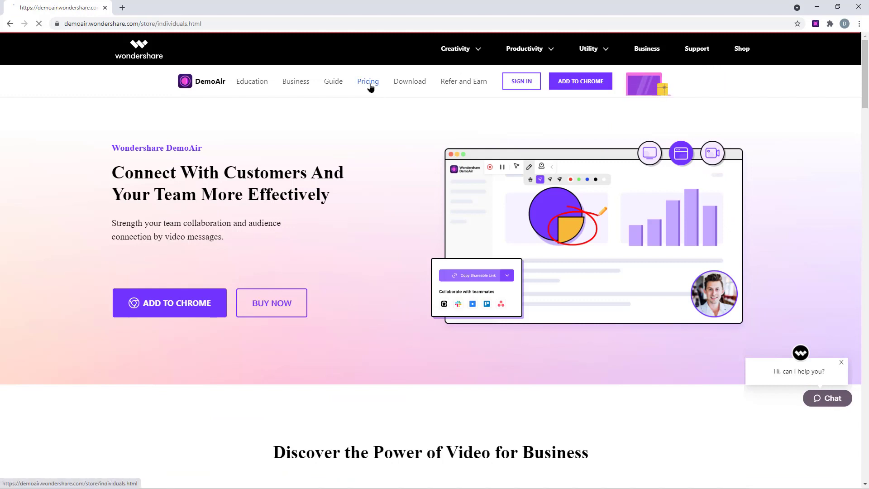
# Step: Show the Individuals pricing plans: Free $0, Annual $39.99, Monthly $6.99/Month
pyautogui.click(367, 85)
pyautogui.scroll(-2, 411, 194)
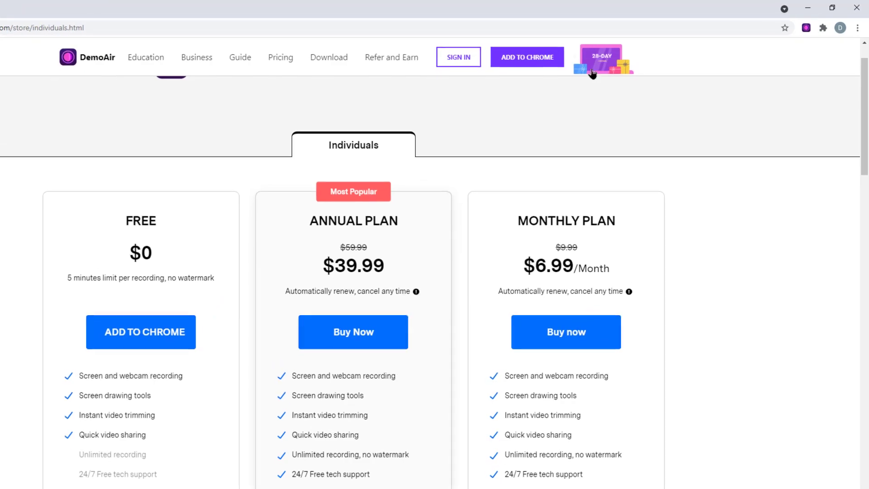
# Step: Open the 28-DAY LICENSE referral offer for inviting friends by email
pyautogui.click(592, 74)
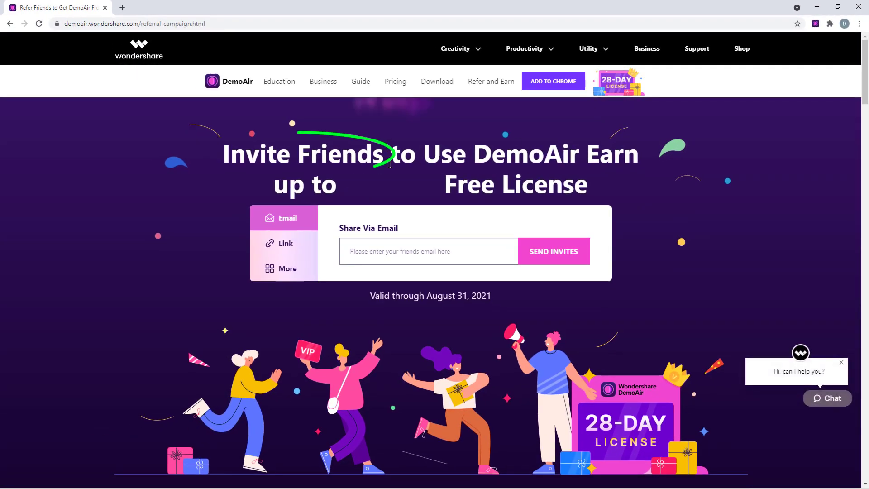